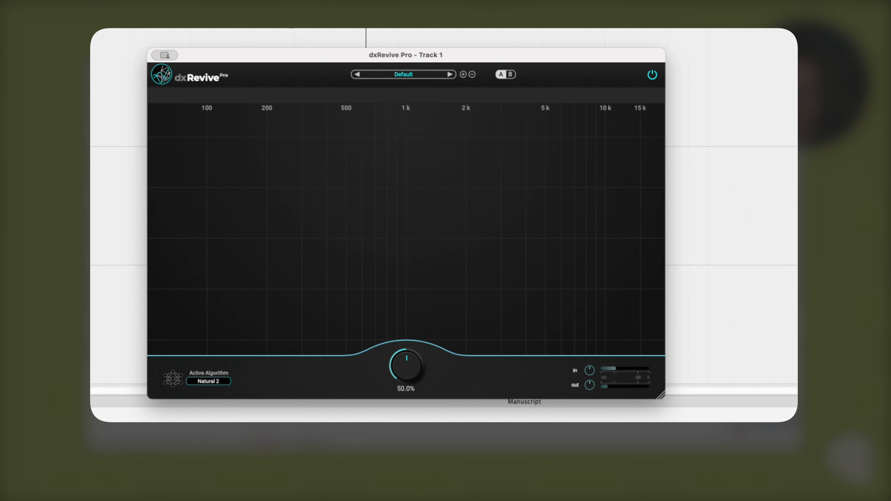
# Step: Play Track 1 from an earlier point to hear dxRevive Pro's Natural 2 algorithm at 50%
pyautogui.click(290, 29)
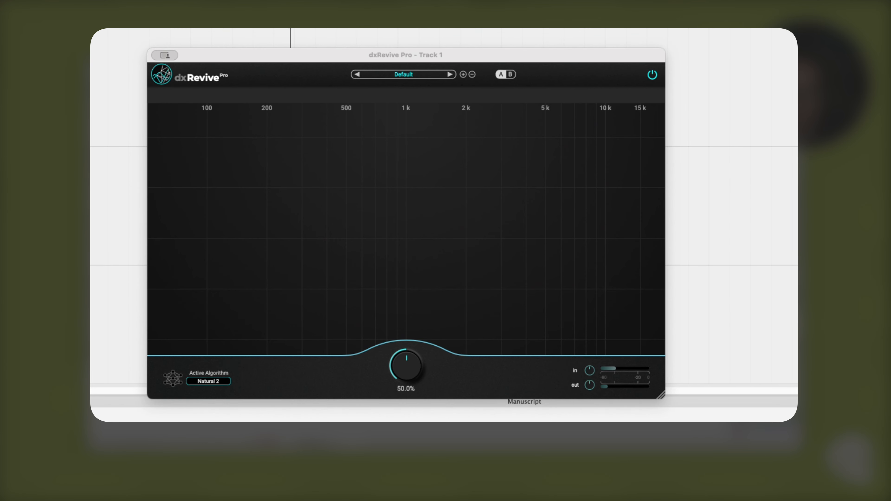
pyautogui.press('space')
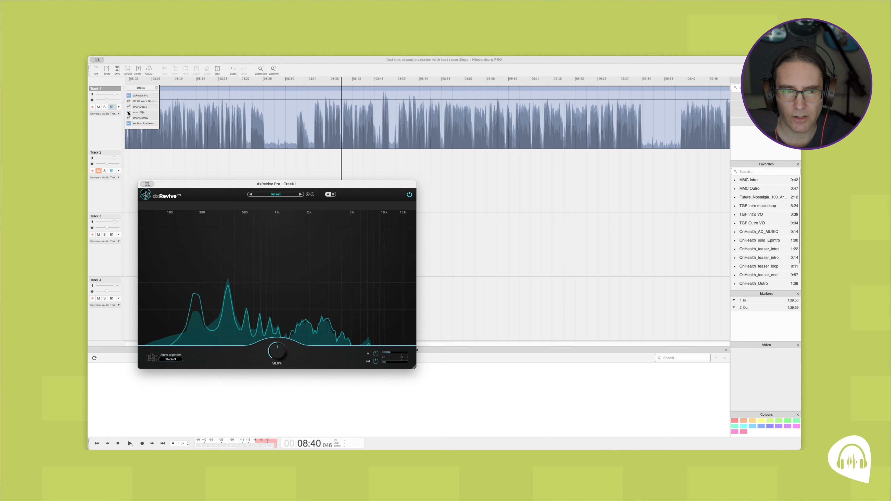
# Step: Enable smartEQ4 on Track 1, choose the Speech | High profile, and run its learning pass
pyautogui.click(129, 113)
pyautogui.click(138, 112)
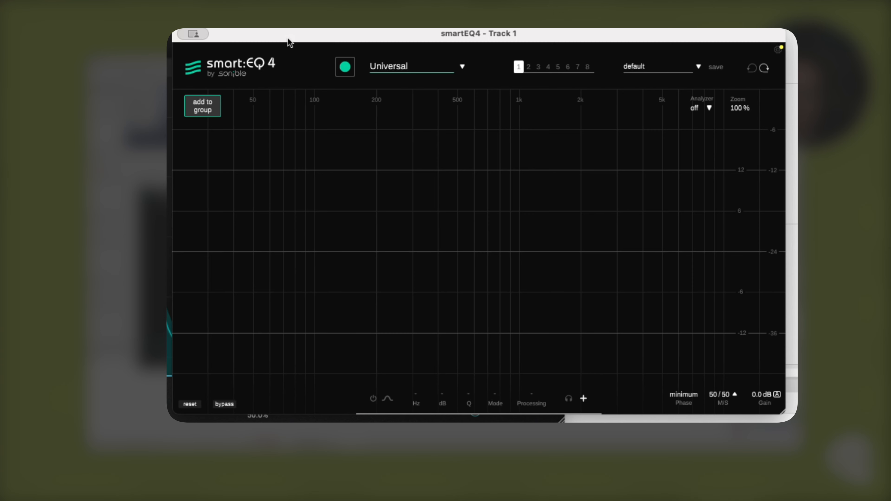
pyautogui.click(396, 67)
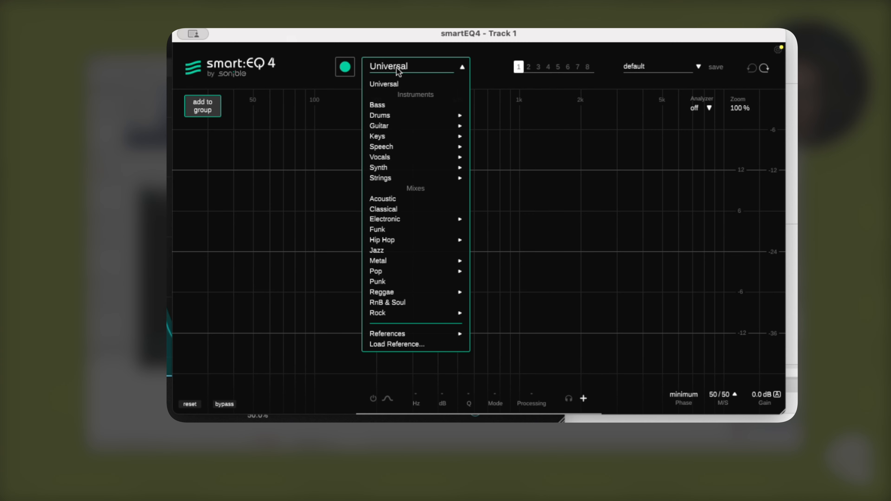
pyautogui.moveTo(401, 147)
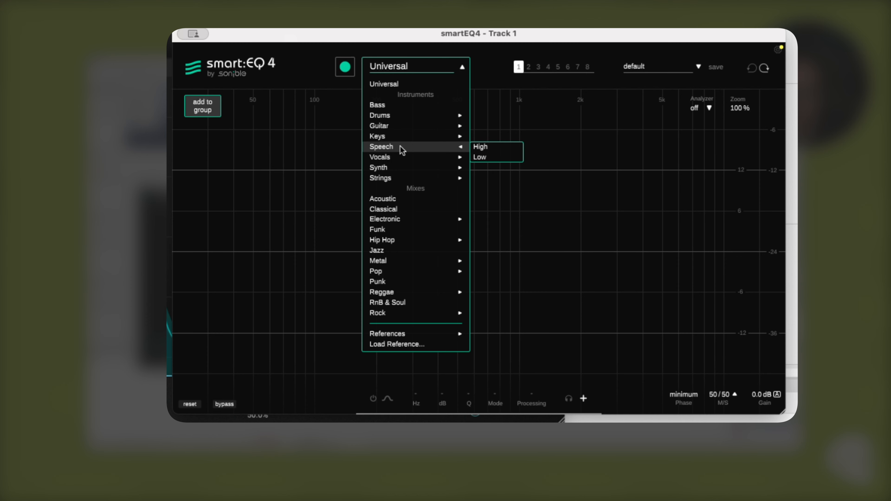
pyautogui.click(486, 147)
pyautogui.click(345, 66)
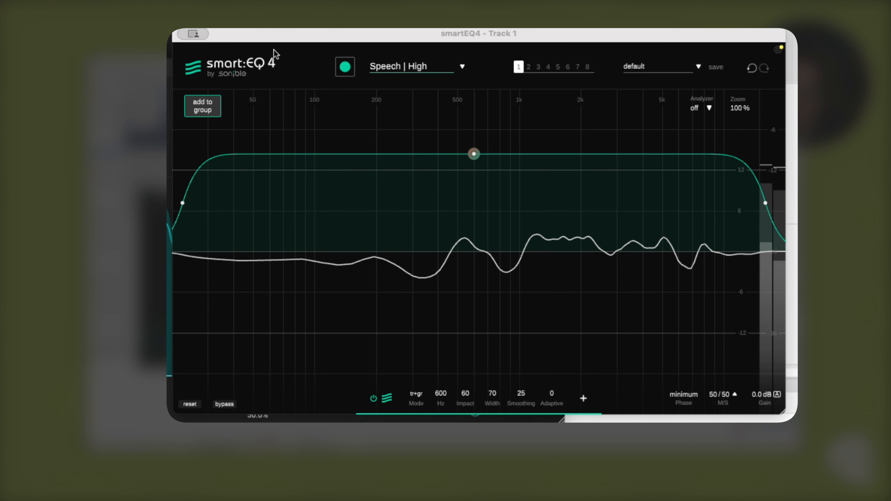
# Step: Raise the smart filter's lower limit to about 100 Hz and add a low-cut filter at about 65 Hz with -6.0 dB gain
pyautogui.moveTo(183, 202); pyautogui.dragTo(314, 207)
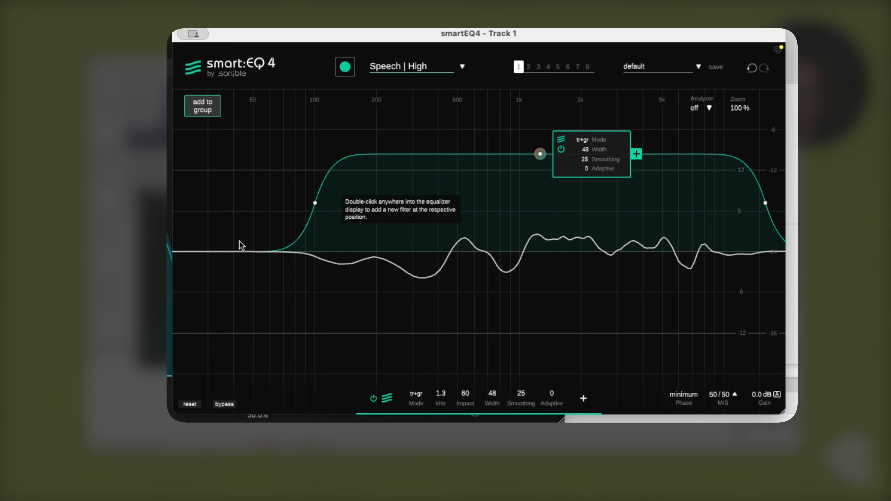
pyautogui.doubleClick(233, 252)
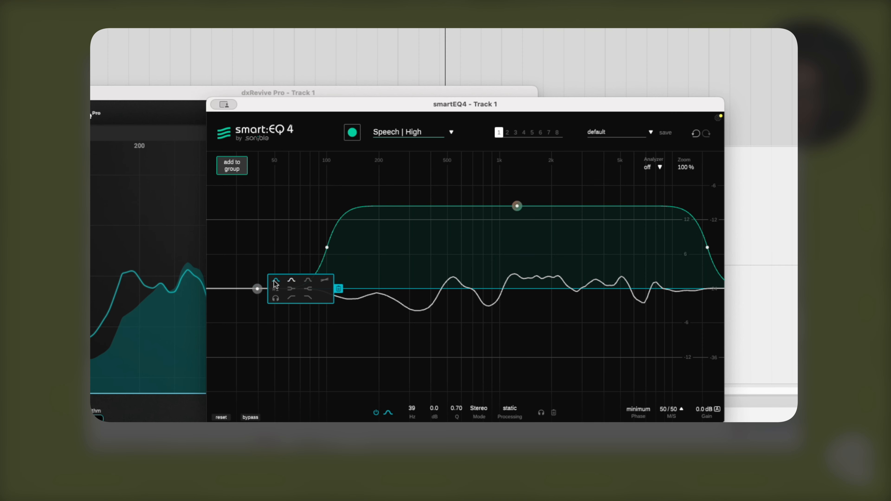
pyautogui.click(277, 280)
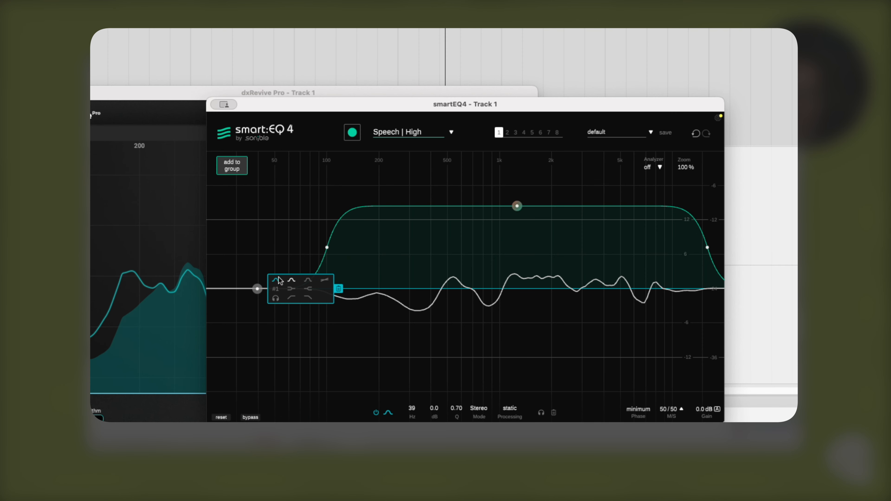
pyautogui.click(289, 297)
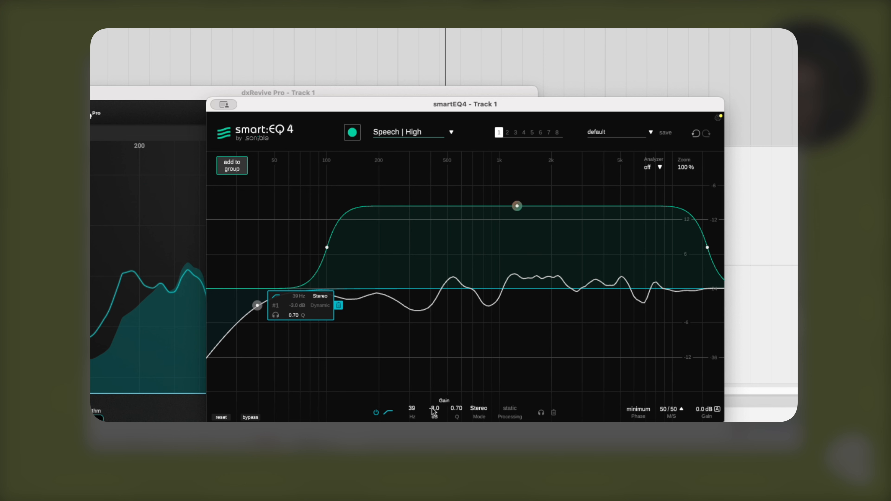
pyautogui.moveTo(433, 408); pyautogui.dragTo(433, 416)
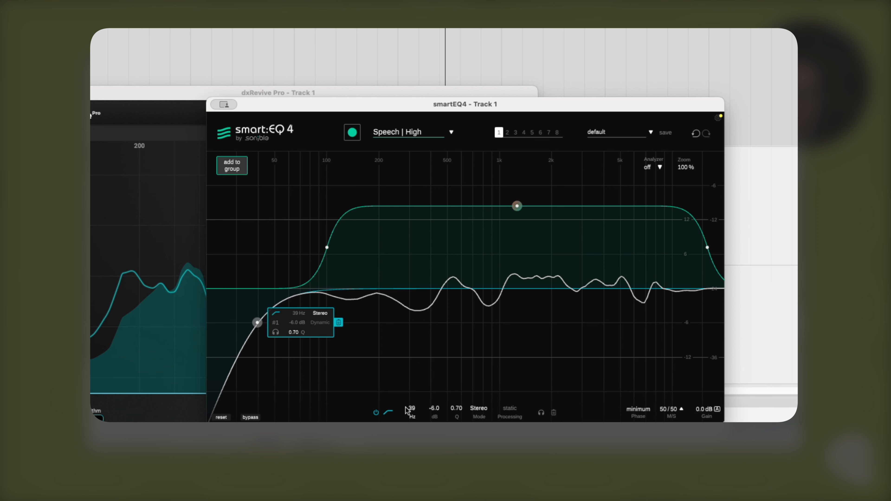
pyautogui.moveTo(412, 412); pyautogui.dragTo(415, 398)
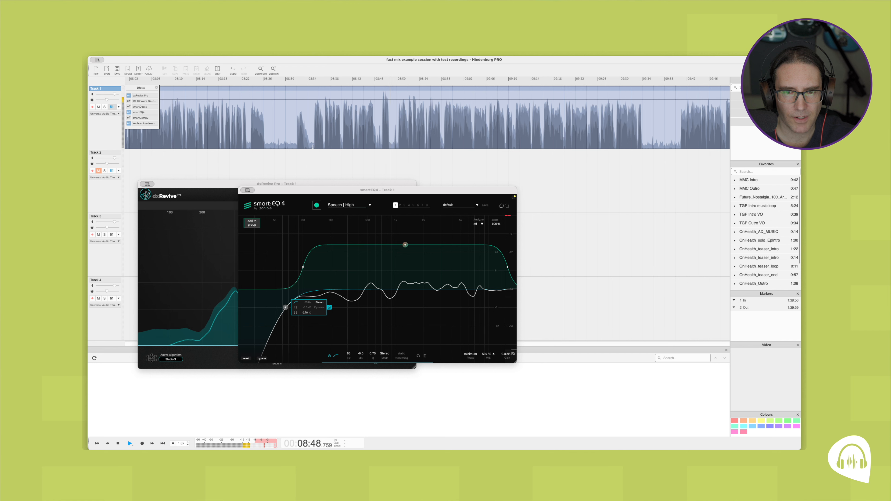
pyautogui.press('space')
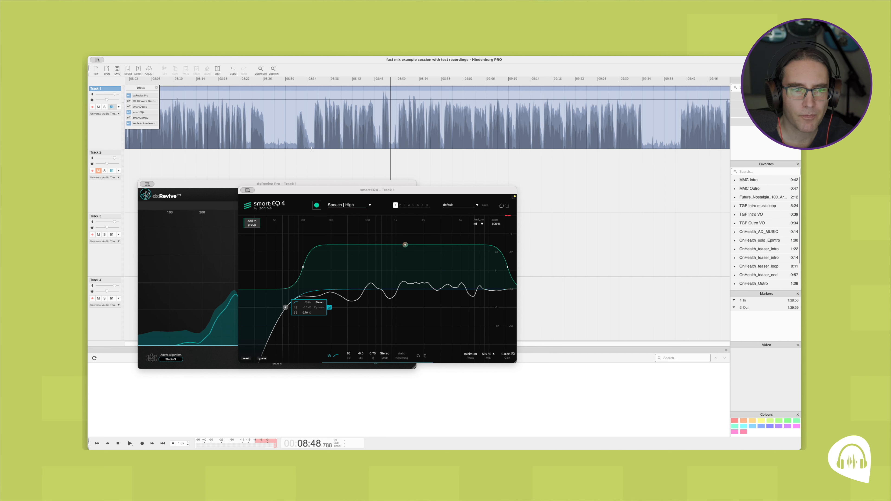
# Step: Enable smartComp2 on Track 1, choose the Speech | High profile, and start its learning pass
pyautogui.click(142, 119)
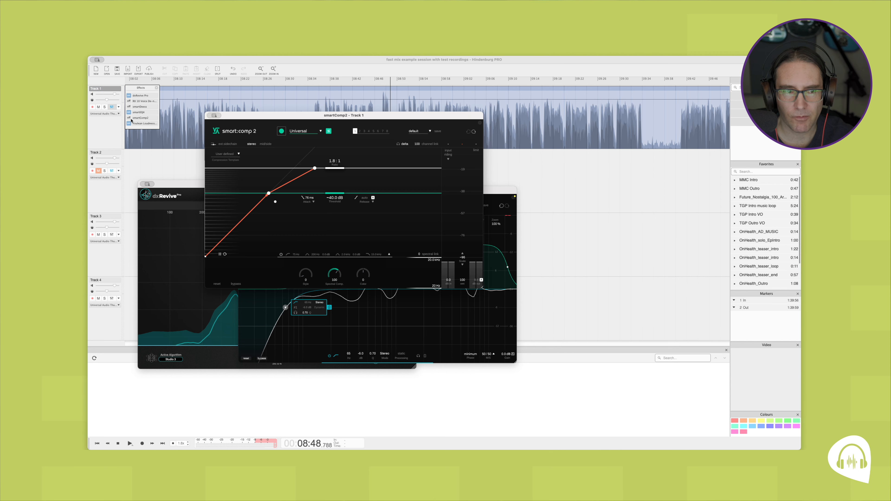
pyautogui.click(129, 118)
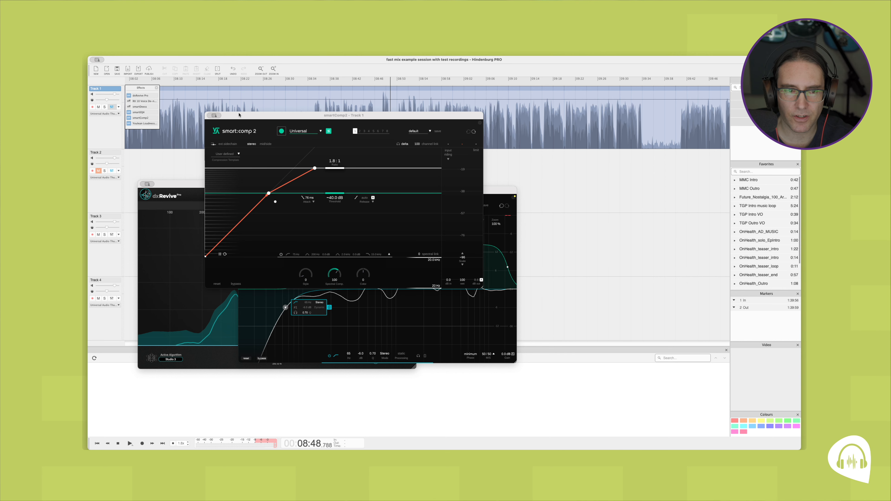
pyautogui.moveTo(242, 117); pyautogui.dragTo(336, 187)
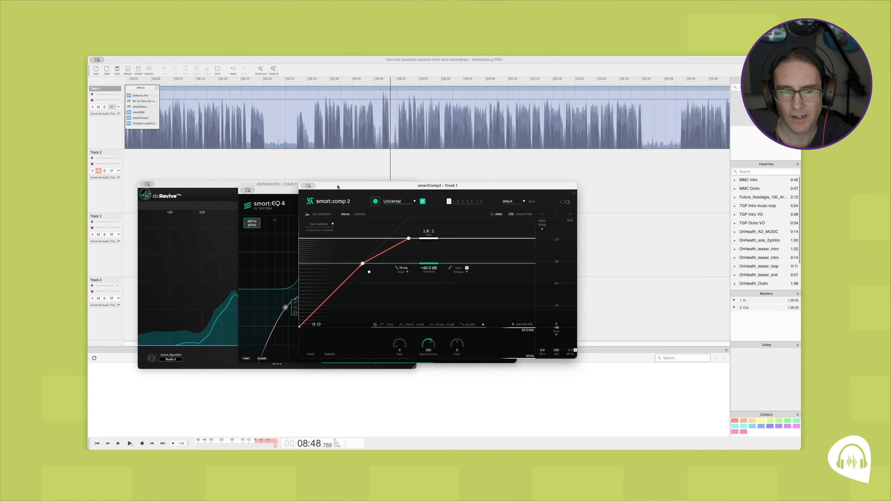
pyautogui.click(405, 203)
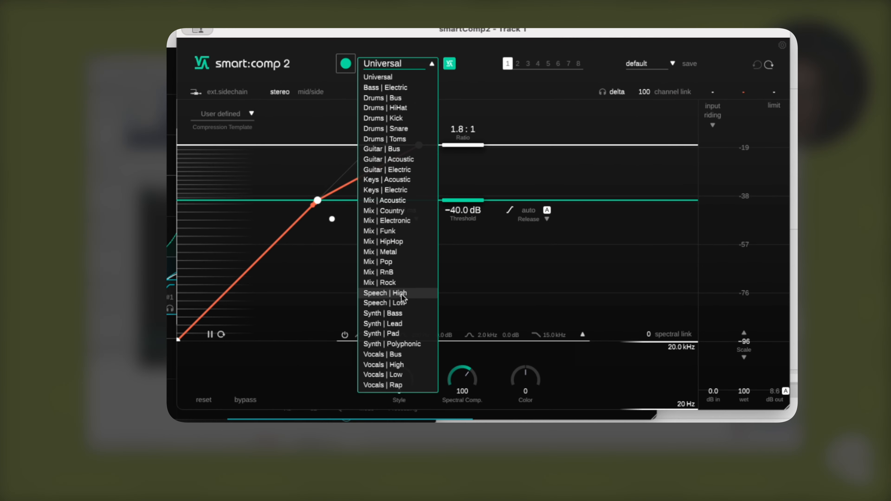
pyautogui.click(401, 294)
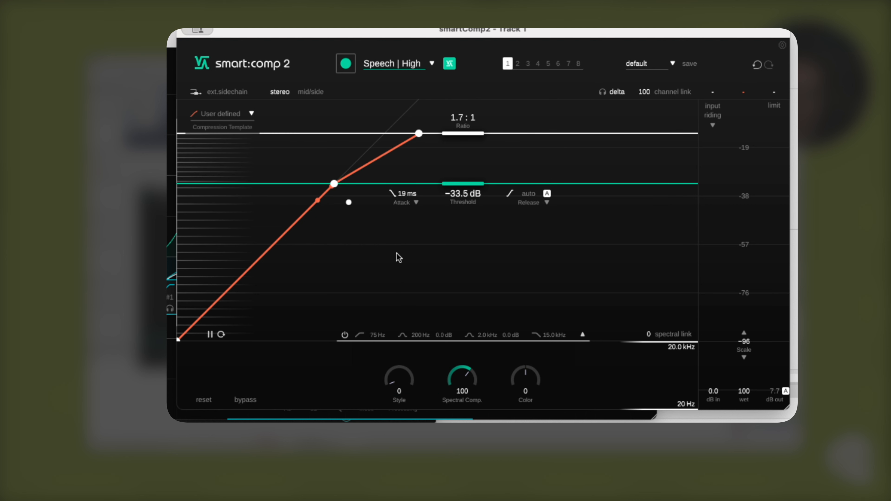
pyautogui.click(345, 64)
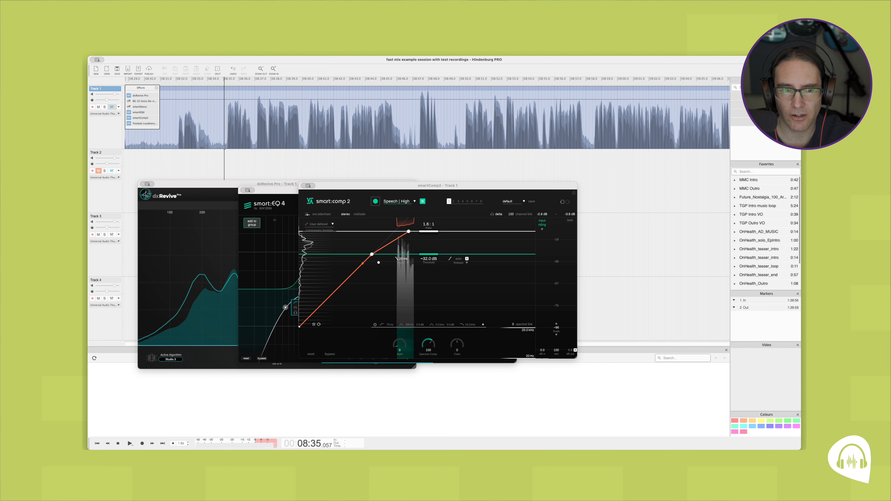
# Step: Play Track 1 through the effects chain, including the quiet passage before the speech, to check the background noise
pyautogui.press('space')
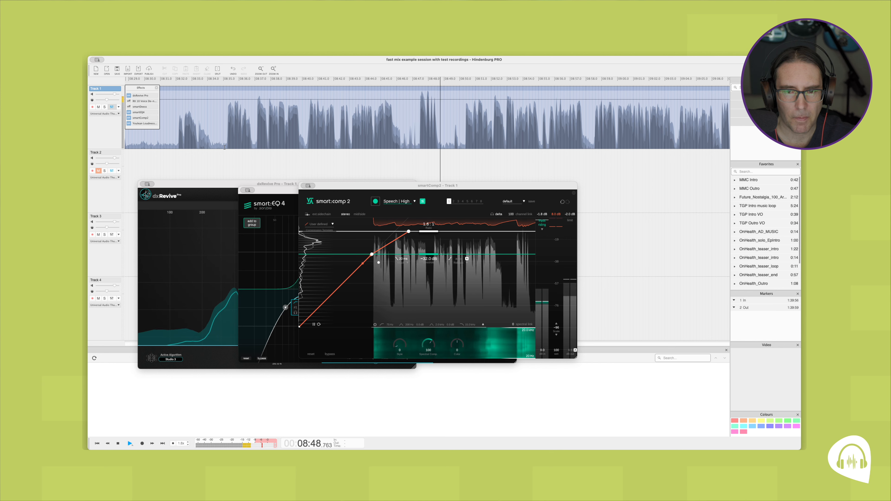
pyautogui.press('space')
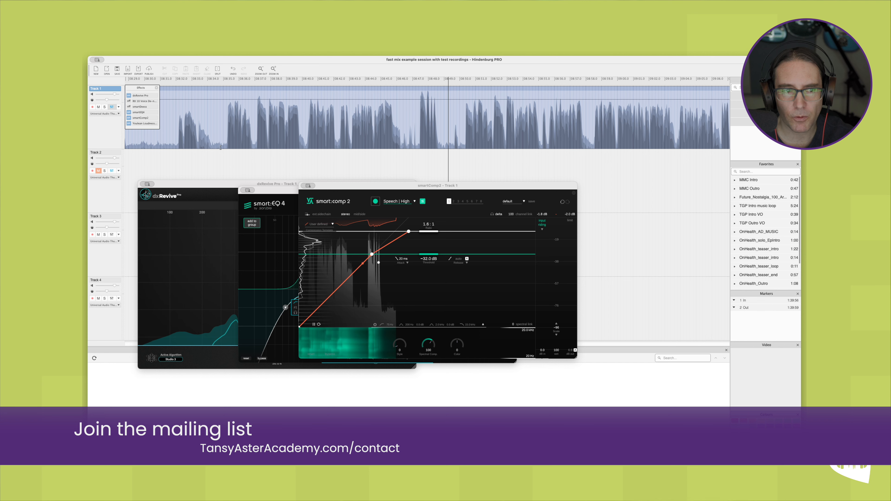
pyautogui.hscroll(-5, 186, 149)
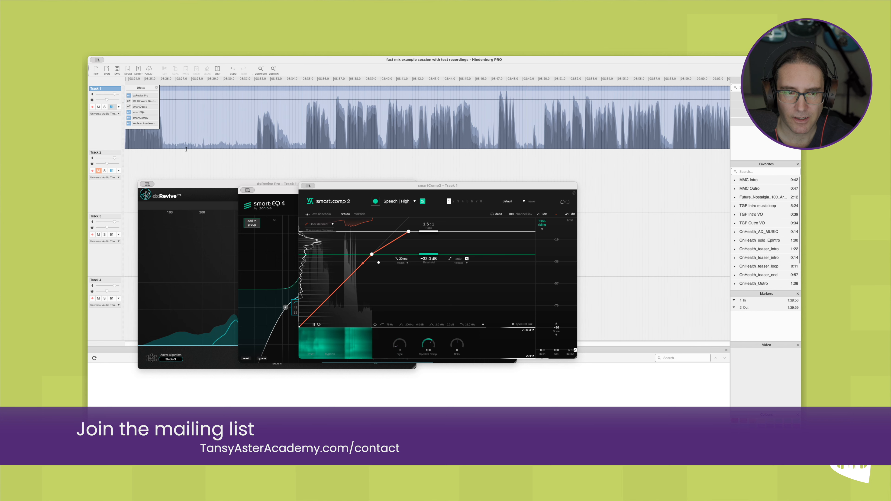
pyautogui.hscroll(-1, 186, 149)
pyautogui.click(218, 145)
pyautogui.press('space')
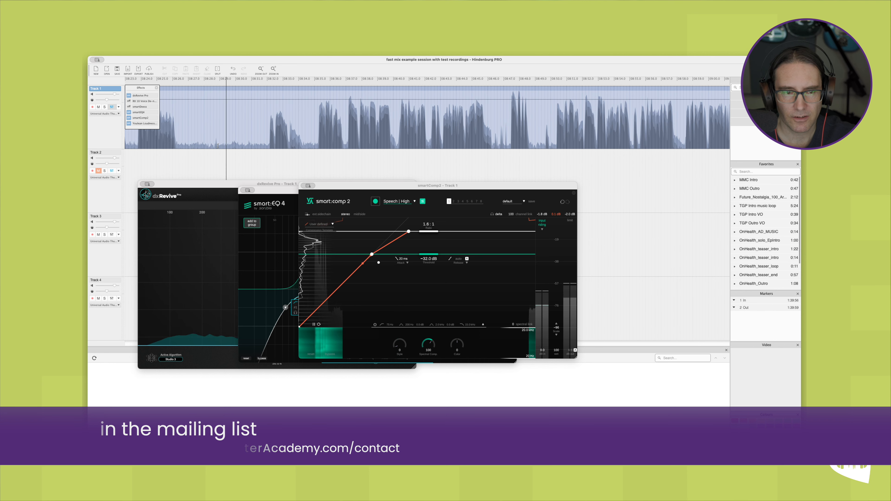
pyautogui.press('space')
# Step: Enable RX 10 Voice De-noise on Track 1 and set its reduction to 8.0 dB
pyautogui.click(129, 101)
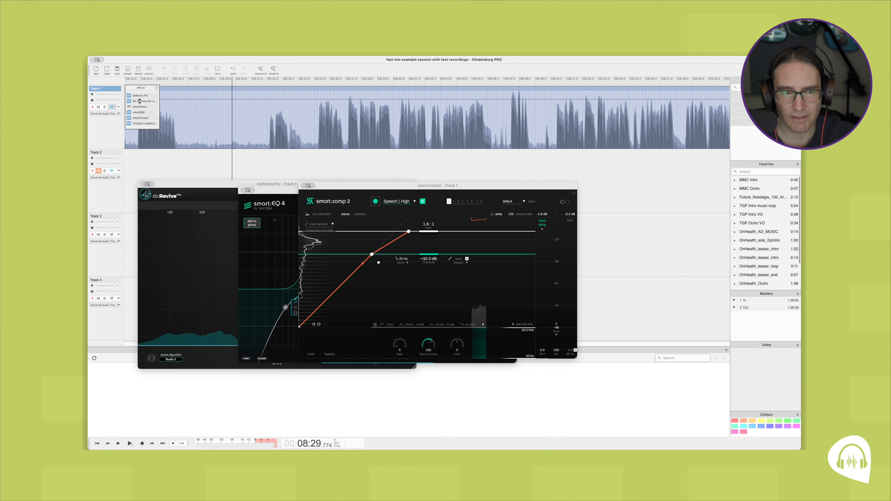
pyautogui.doubleClick(139, 101)
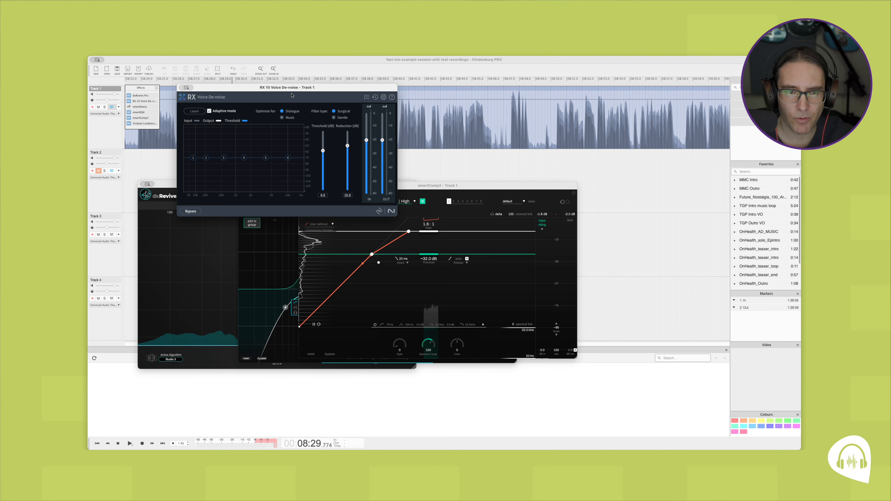
pyautogui.moveTo(288, 89); pyautogui.dragTo(346, 205)
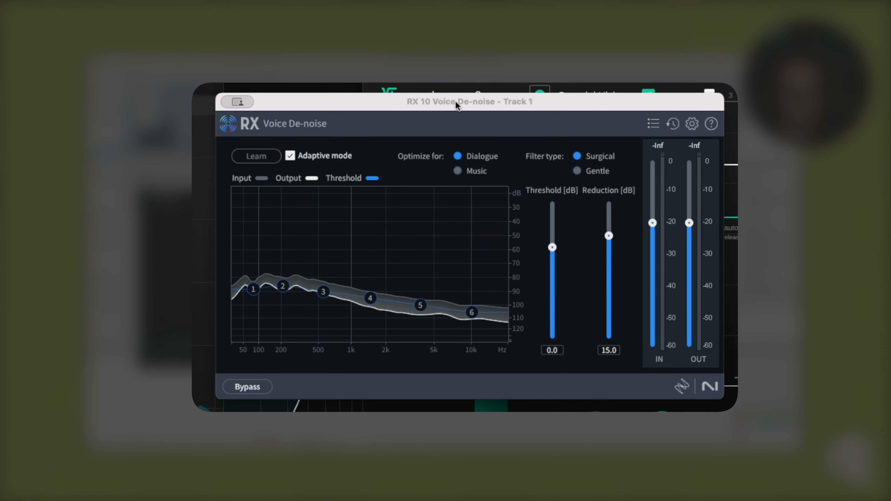
pyautogui.click(608, 235)
pyautogui.moveTo(608, 237); pyautogui.dragTo(608, 287)
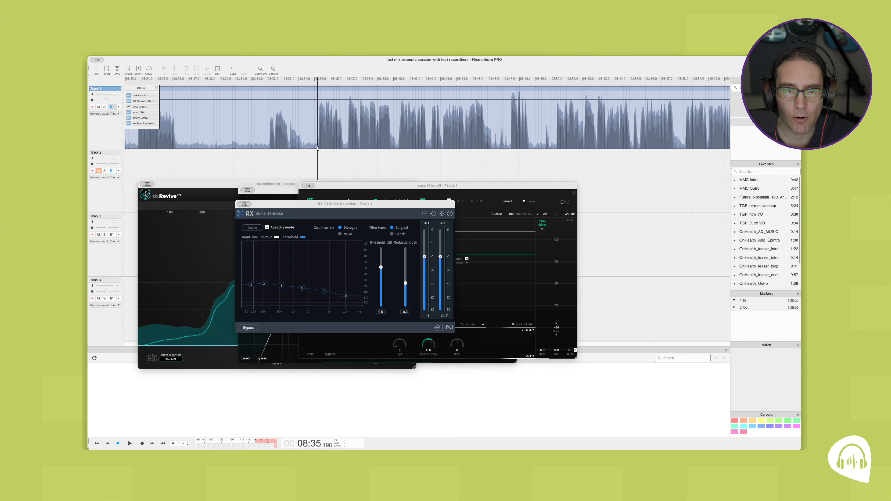
# Step: Compare the unprocessed and processed sound during playback, turning Voice De-noise, smartEQ4 and smartComp2 back on one by one
pyautogui.press('space')
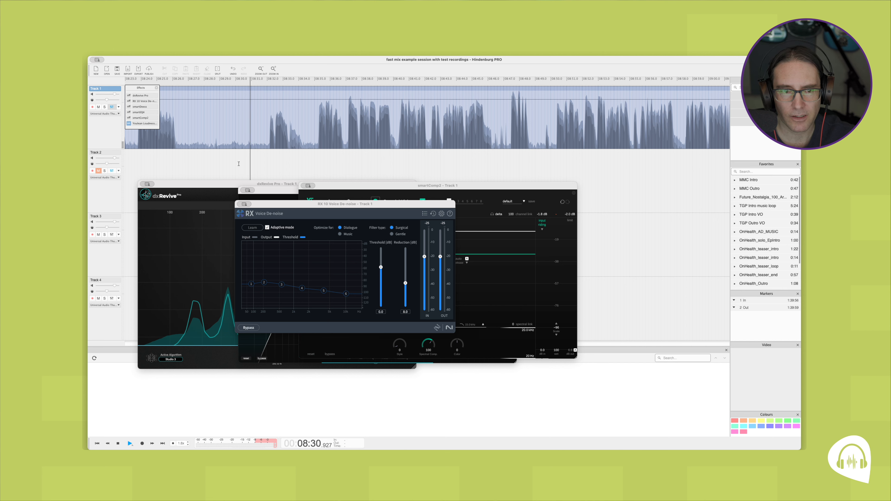
pyautogui.press('space')
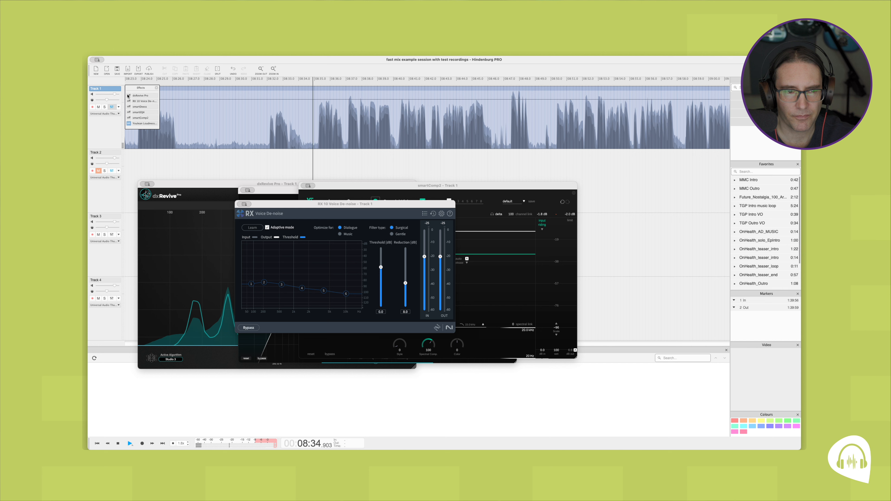
pyautogui.click(129, 101)
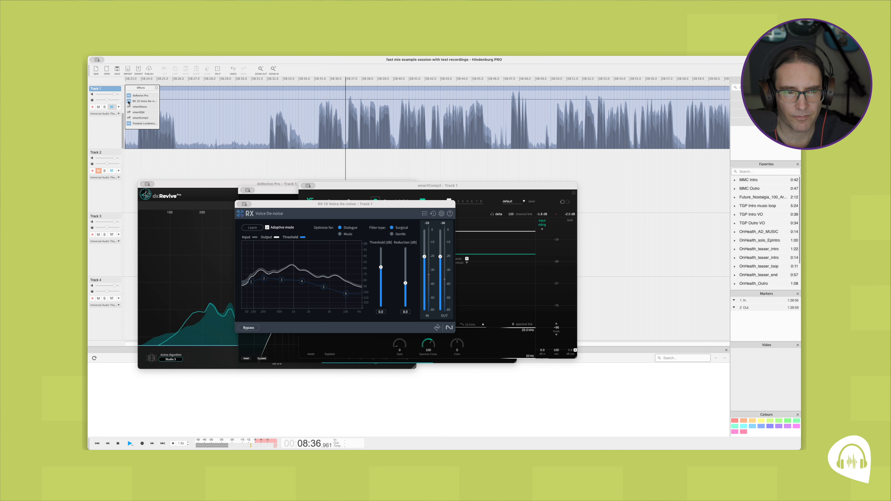
pyautogui.click(129, 112)
pyautogui.click(129, 118)
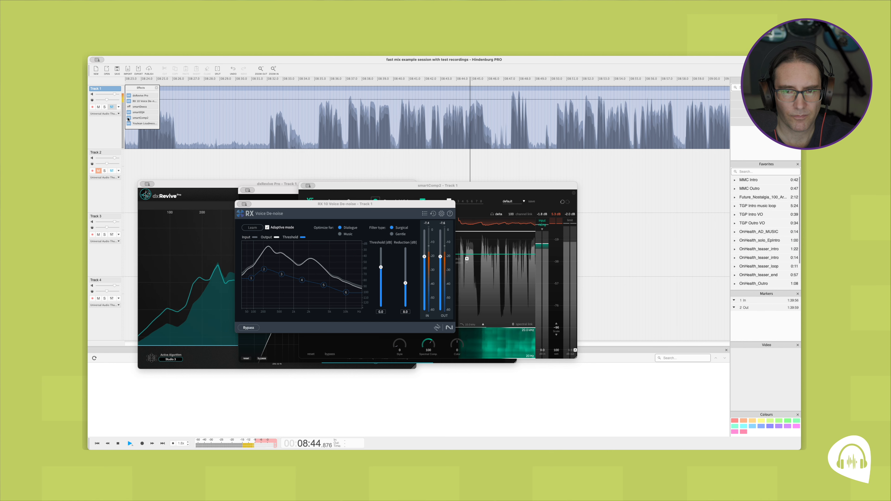
pyautogui.press('space')
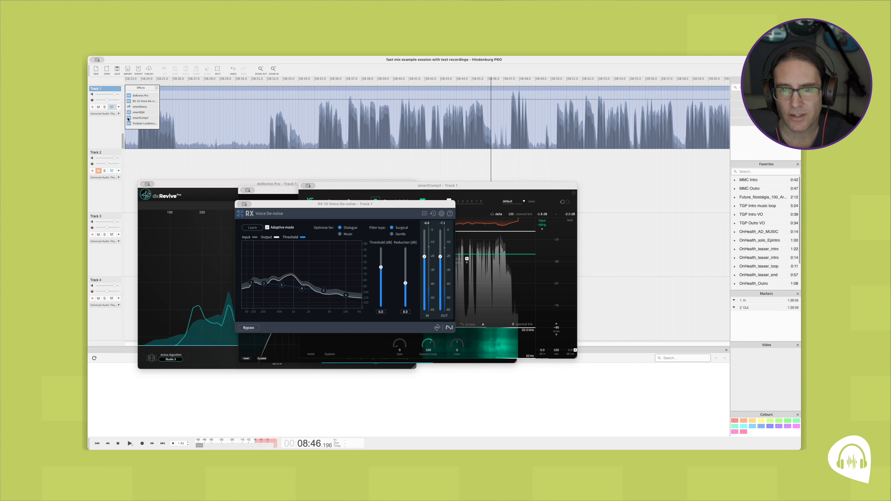